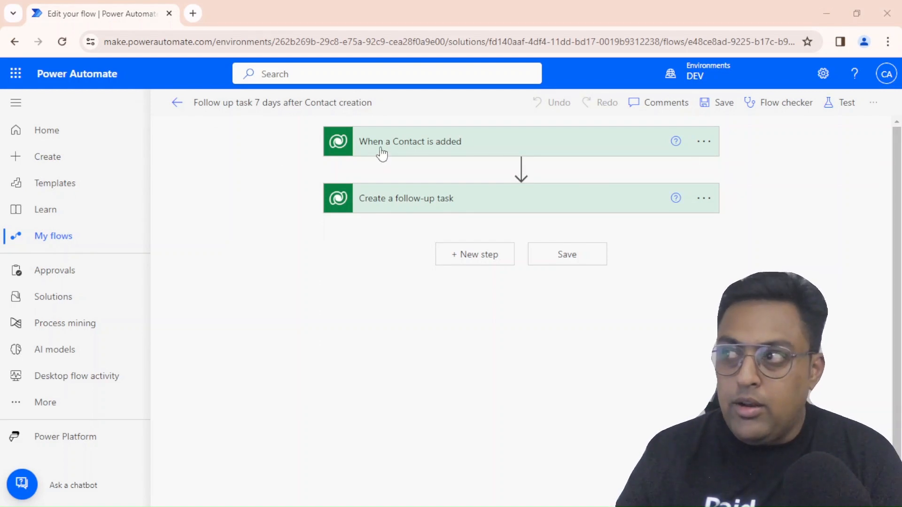
# Step: Expand the "When a Contact is added" trigger and the "Create a follow-up task" action to review their parameters in the classic designer
pyautogui.click(404, 143)
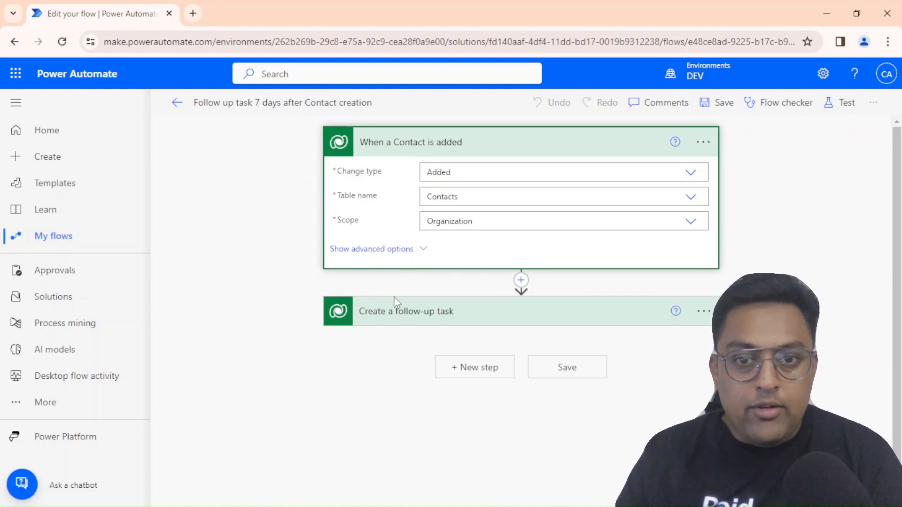
pyautogui.click(387, 312)
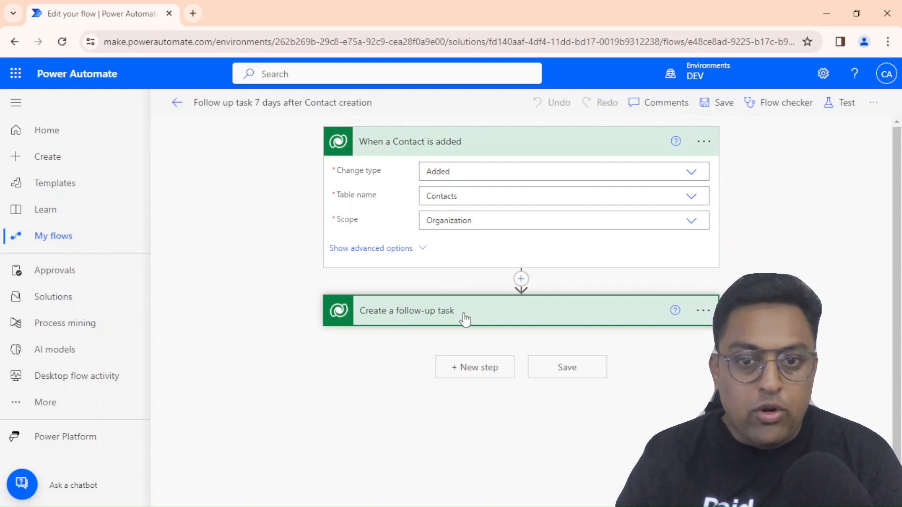
pyautogui.click(441, 324)
pyautogui.click(441, 324)
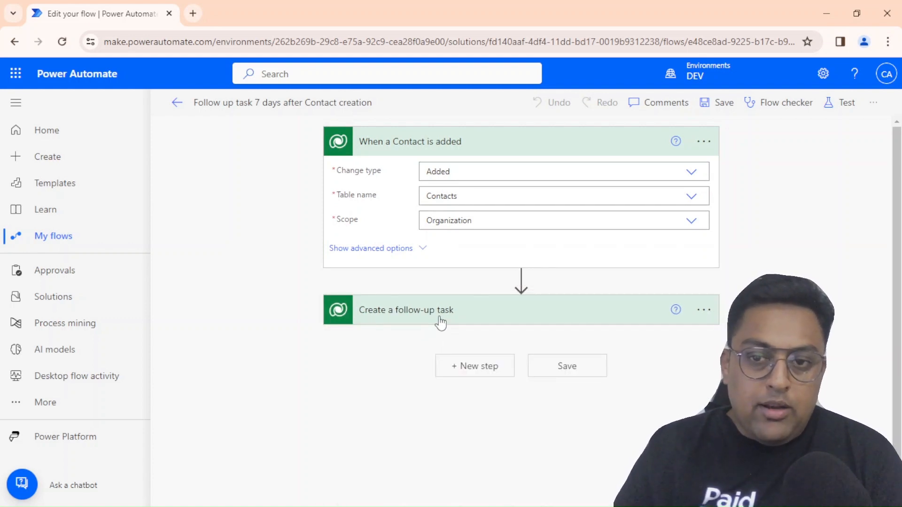
pyautogui.click(441, 323)
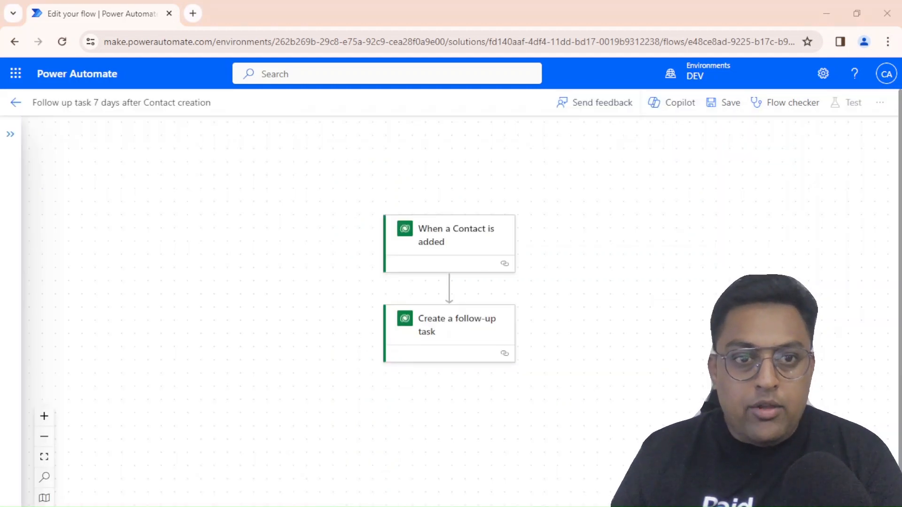
pyautogui.click(202, 100)
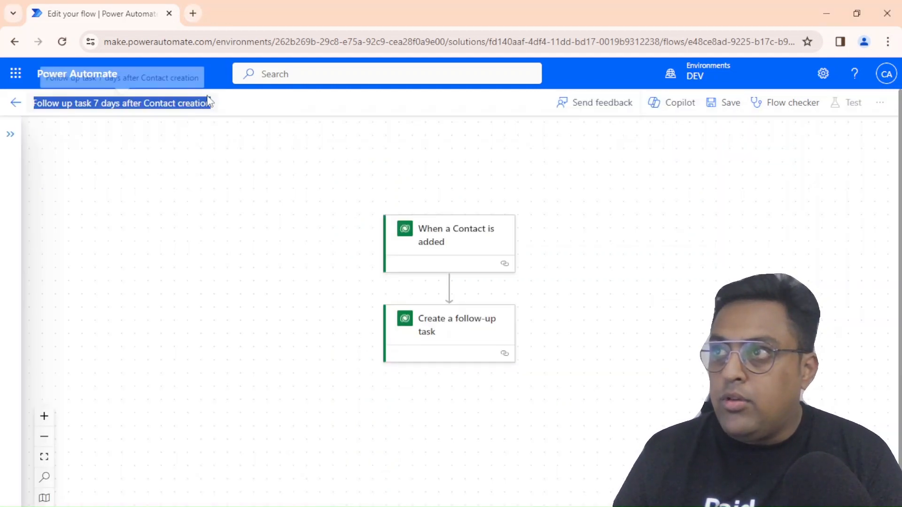
pyautogui.click(202, 100)
pyautogui.click(213, 99)
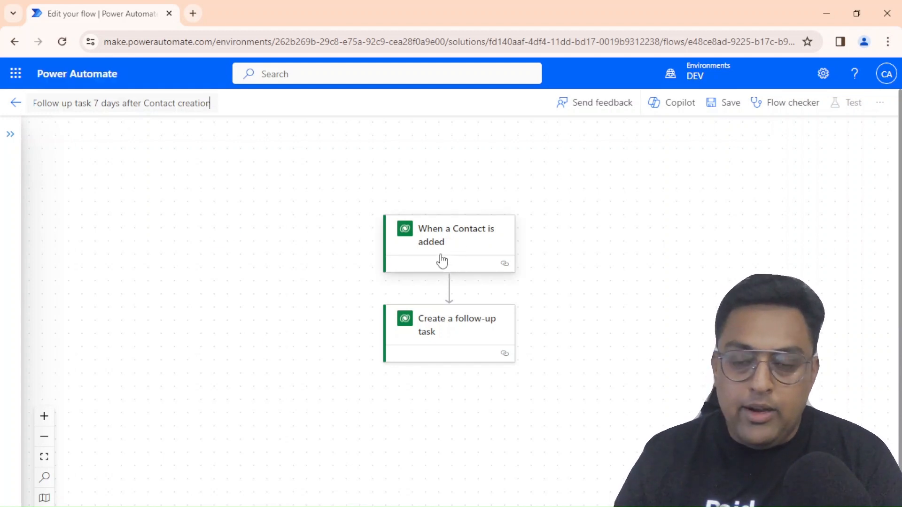
# Step: Review the parameters, settings, code view and connector information of the "When a Contact is added" trigger
pyautogui.click(52, 423)
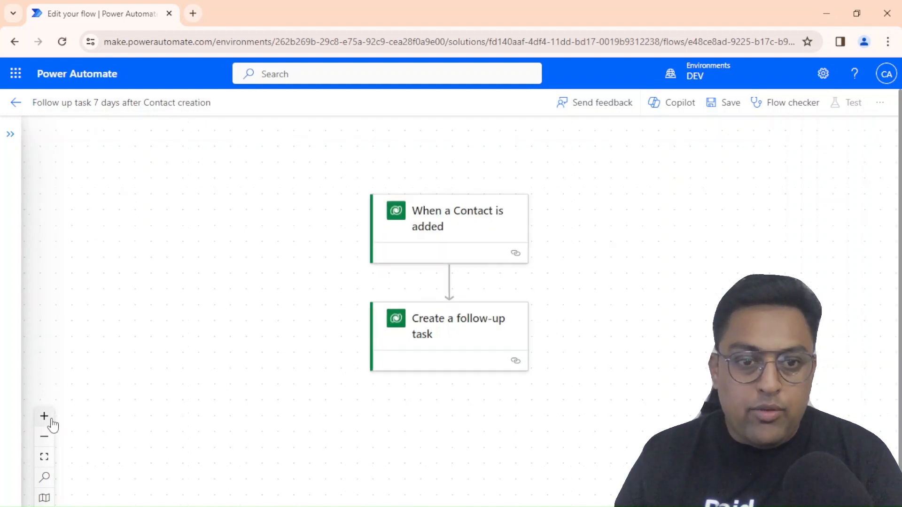
pyautogui.click(52, 425)
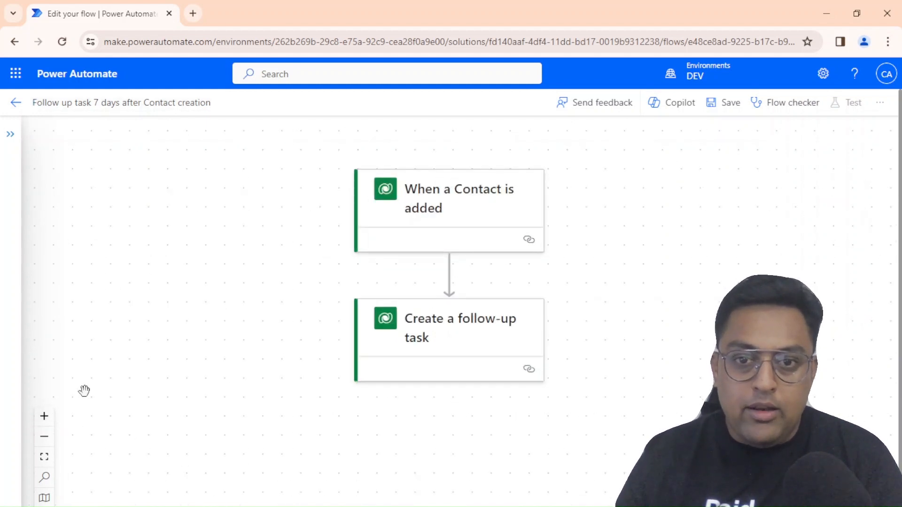
pyautogui.click(463, 215)
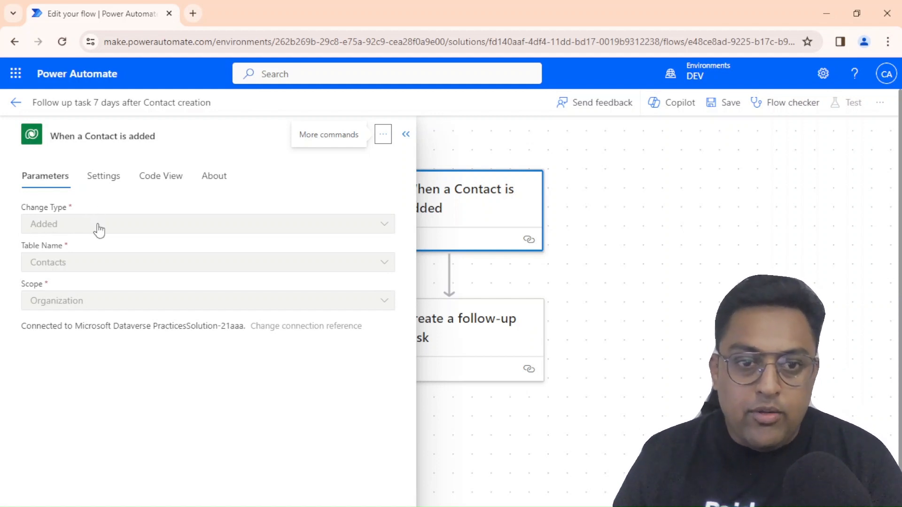
pyautogui.click(110, 182)
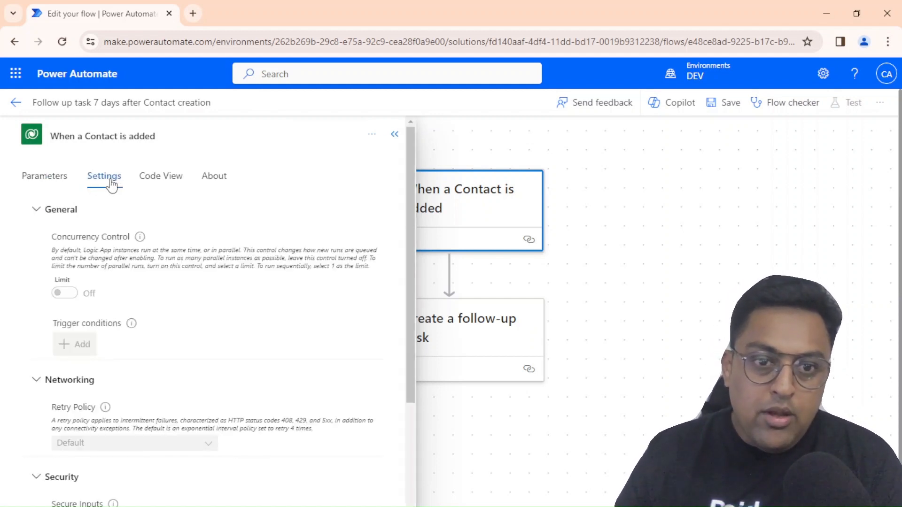
pyautogui.scroll(-3, 214, 244)
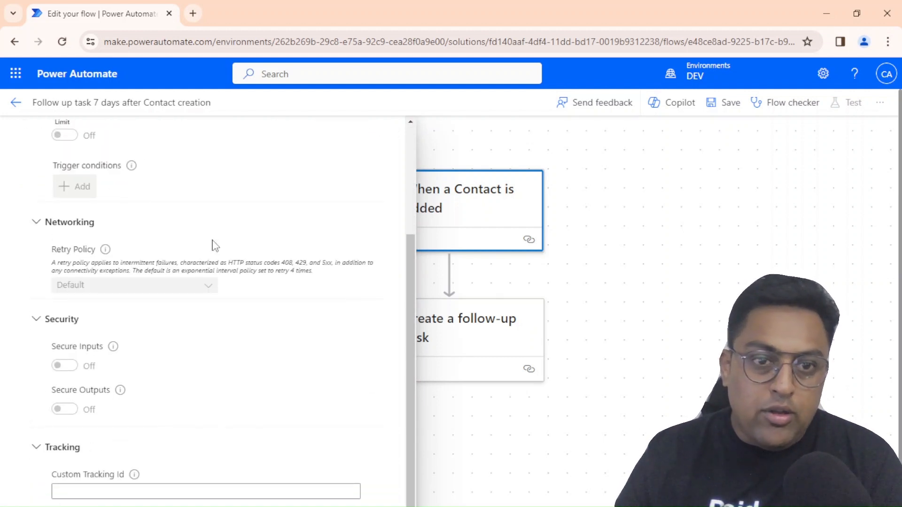
pyautogui.scroll(-1, 215, 245)
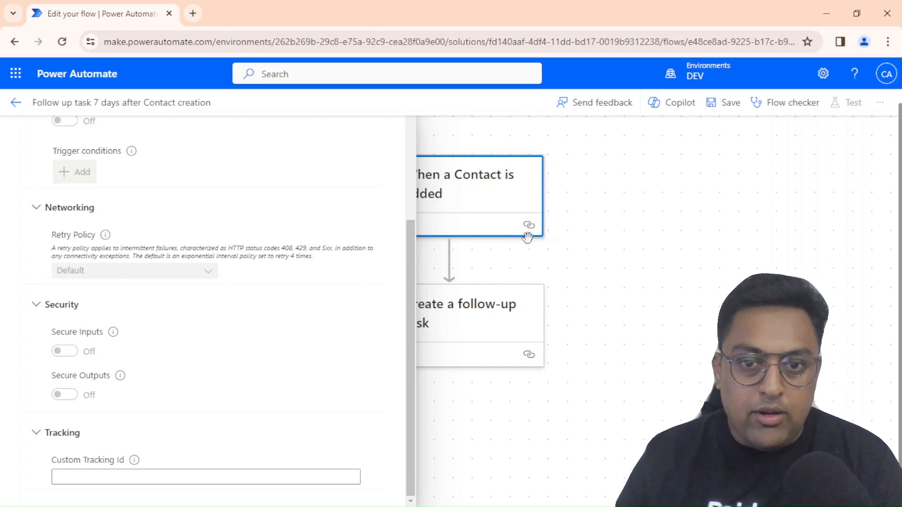
pyautogui.scroll(3, 271, 226)
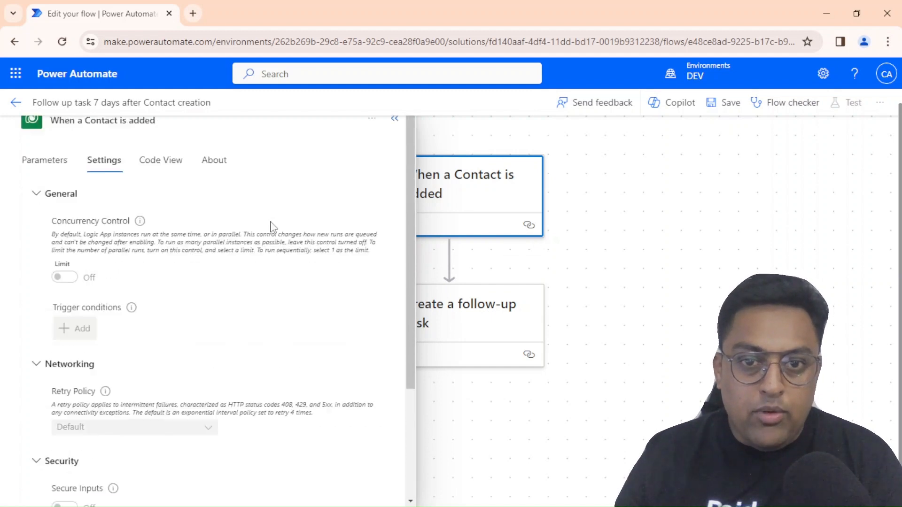
pyautogui.click(177, 175)
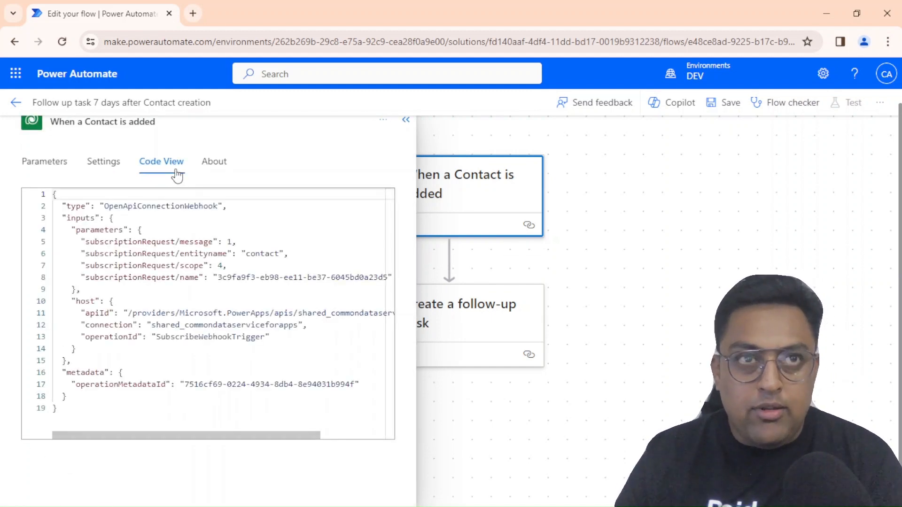
pyautogui.click(215, 172)
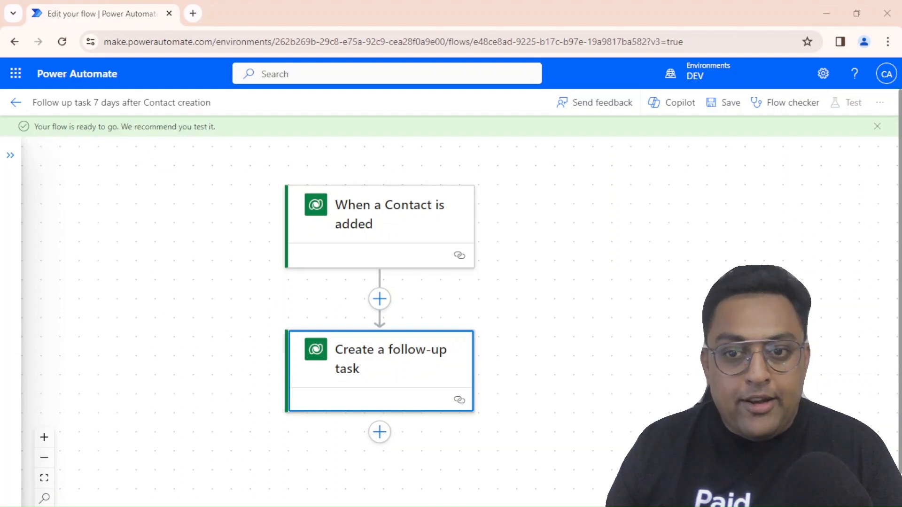
# Step: Review the parameters, settings, code view, testing options and connector information of the "Create a follow-up task" action
pyautogui.click(357, 364)
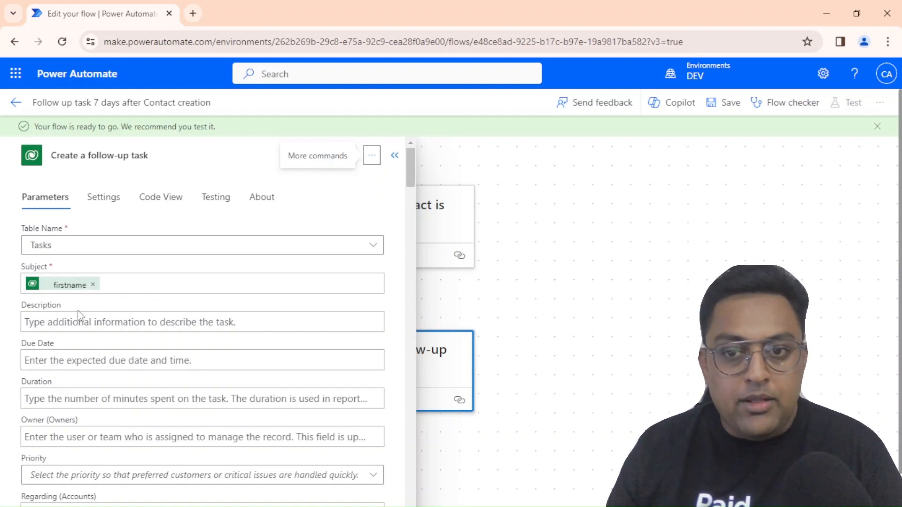
pyautogui.click(111, 203)
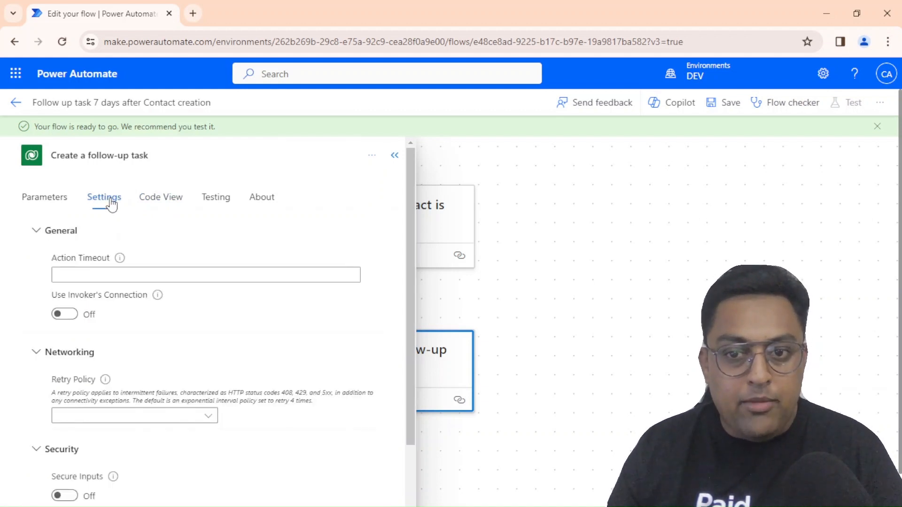
pyautogui.click(161, 203)
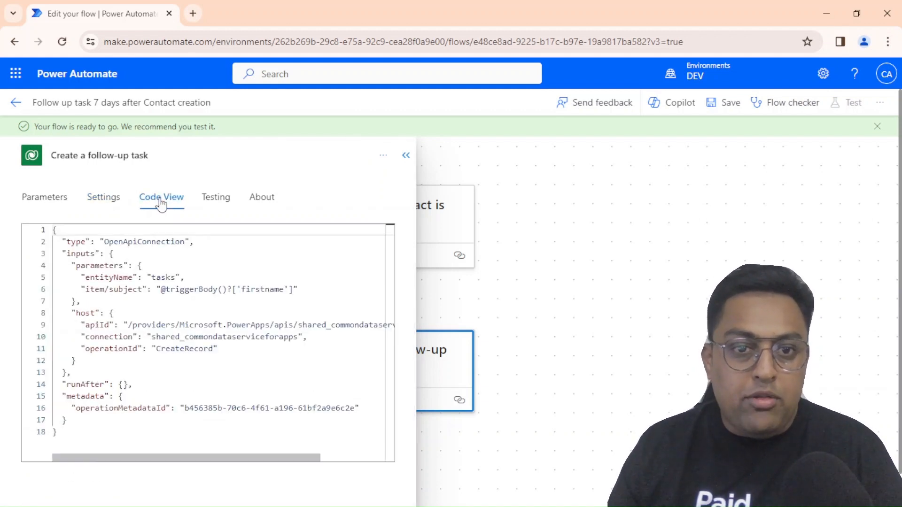
pyautogui.click(227, 203)
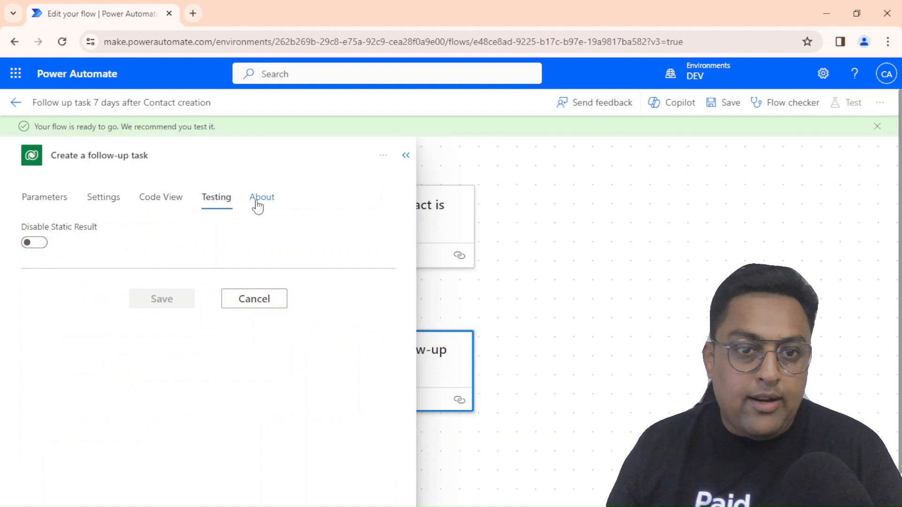
pyautogui.click(265, 206)
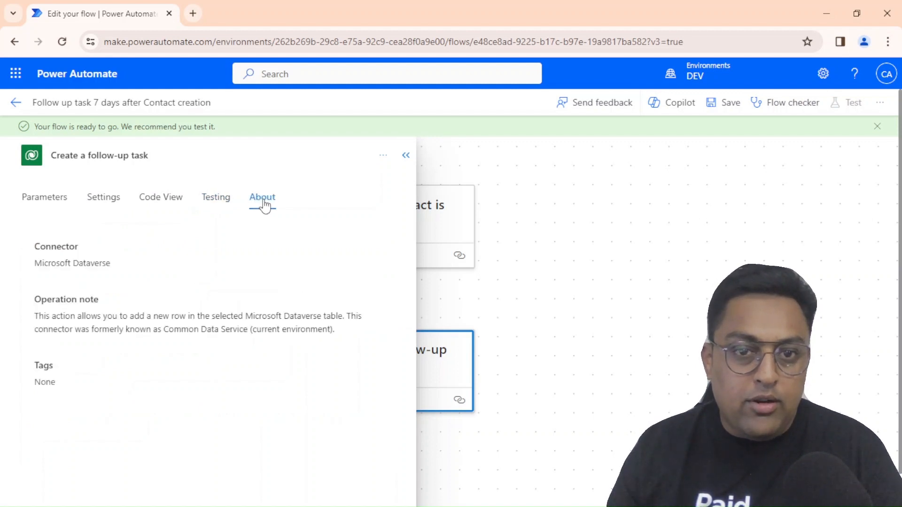
pyautogui.click(55, 205)
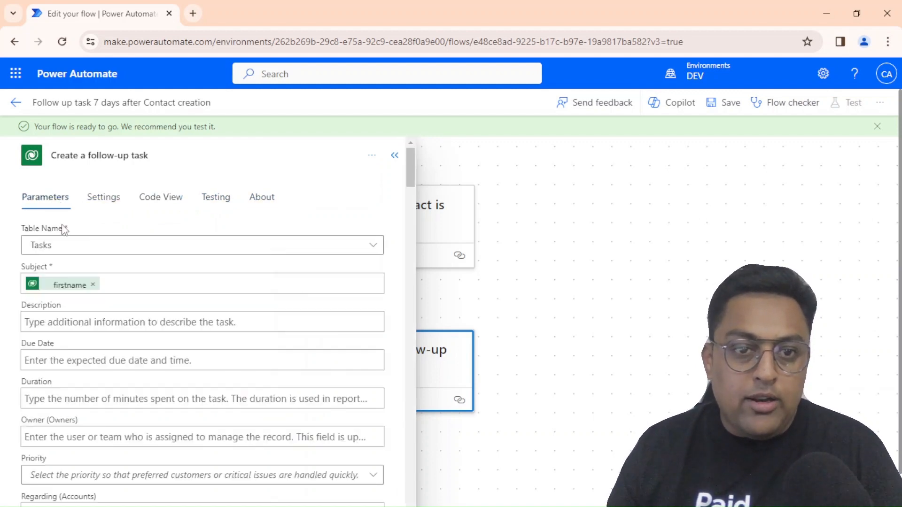
# Step: Fill the follow-up task's Description with the trigger's First Name dynamic content through the expression editor, searching for "firs"
pyautogui.click(62, 321)
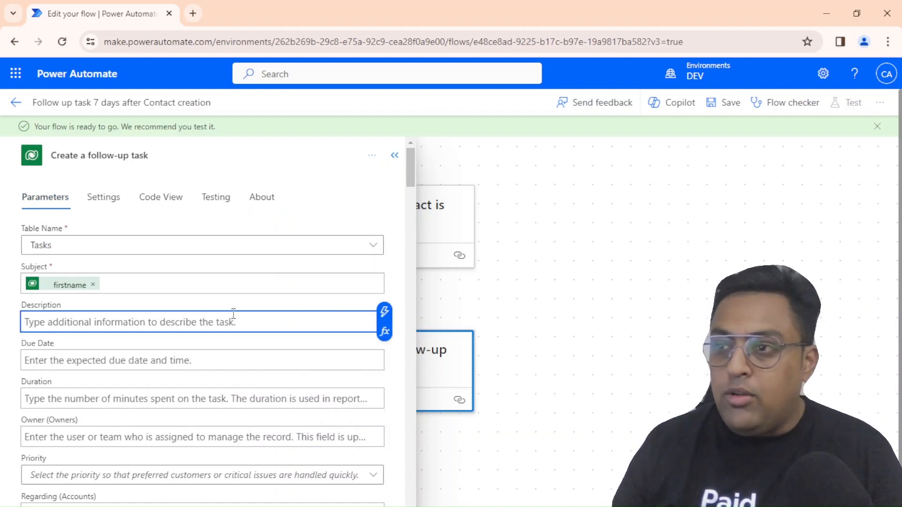
pyautogui.click(385, 335)
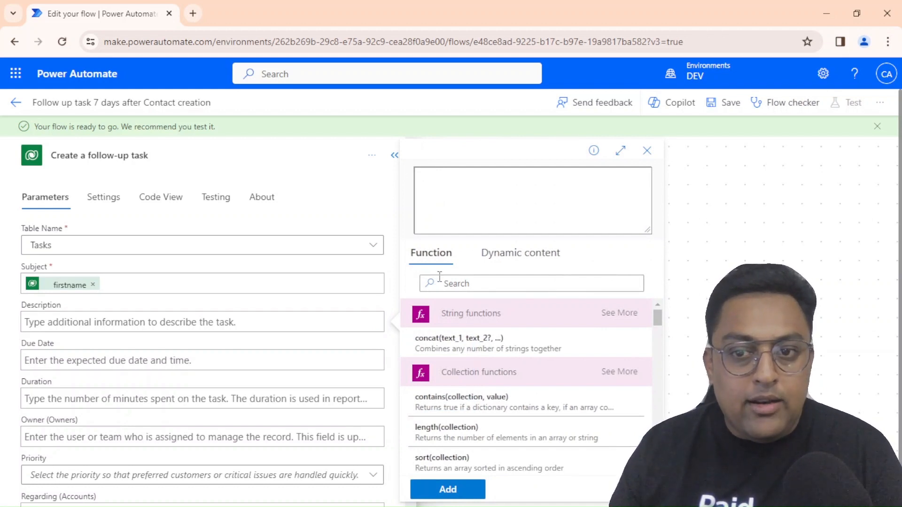
pyautogui.click(518, 253)
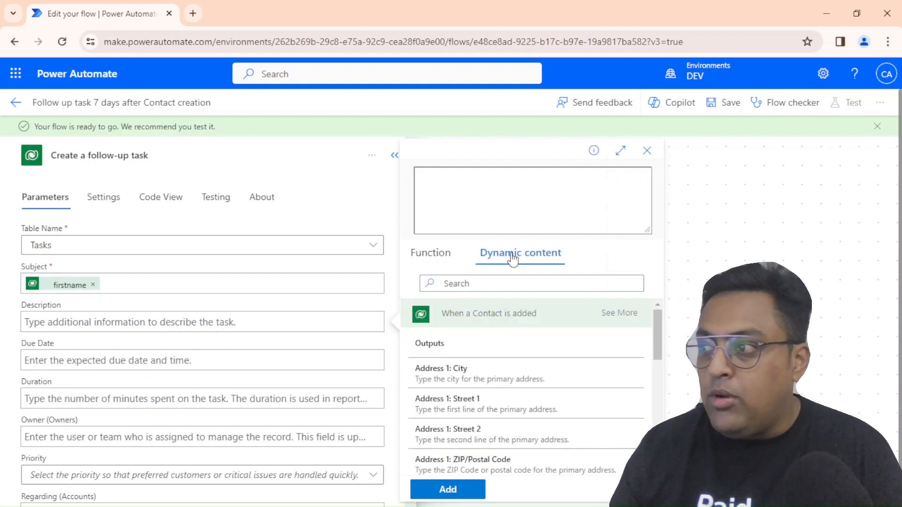
pyautogui.click(464, 282)
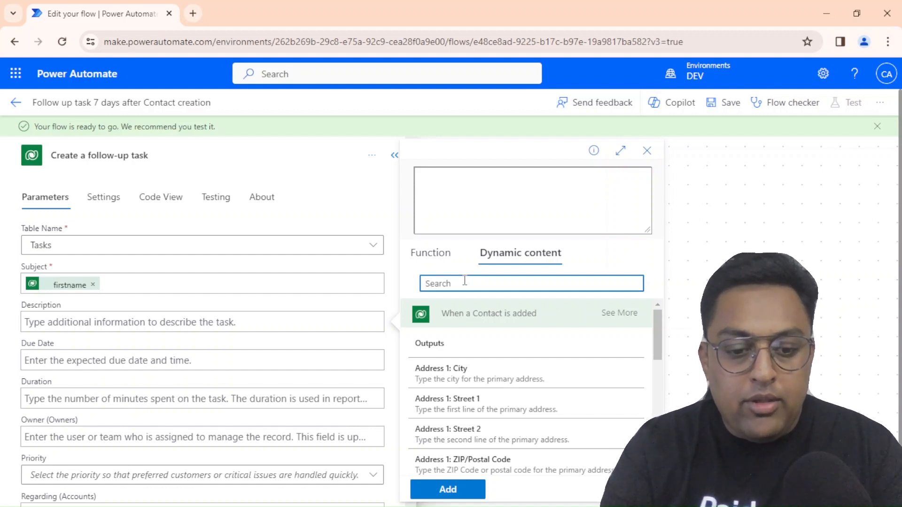
pyautogui.write('firs')
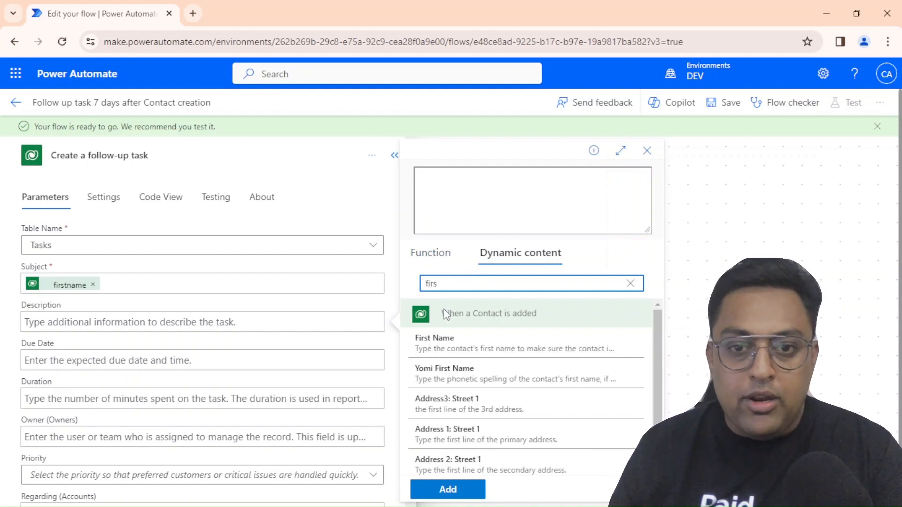
pyautogui.click(443, 352)
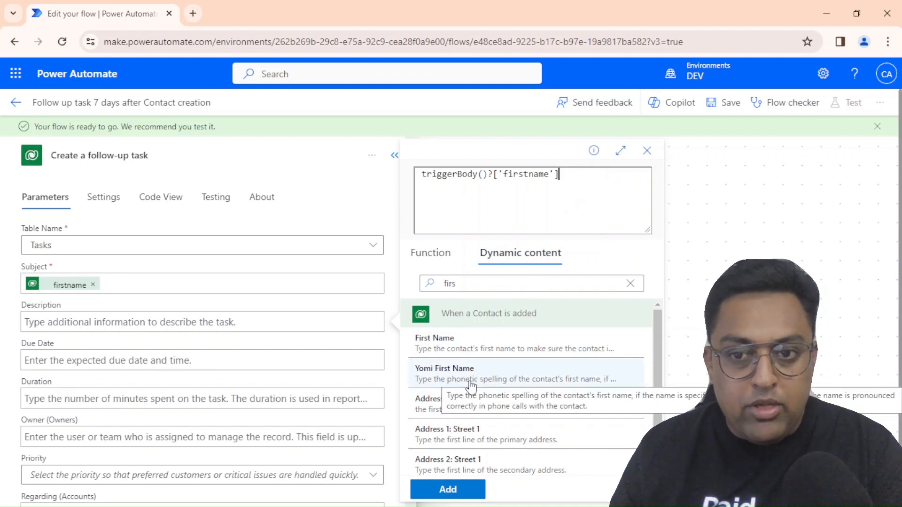
pyautogui.click(449, 489)
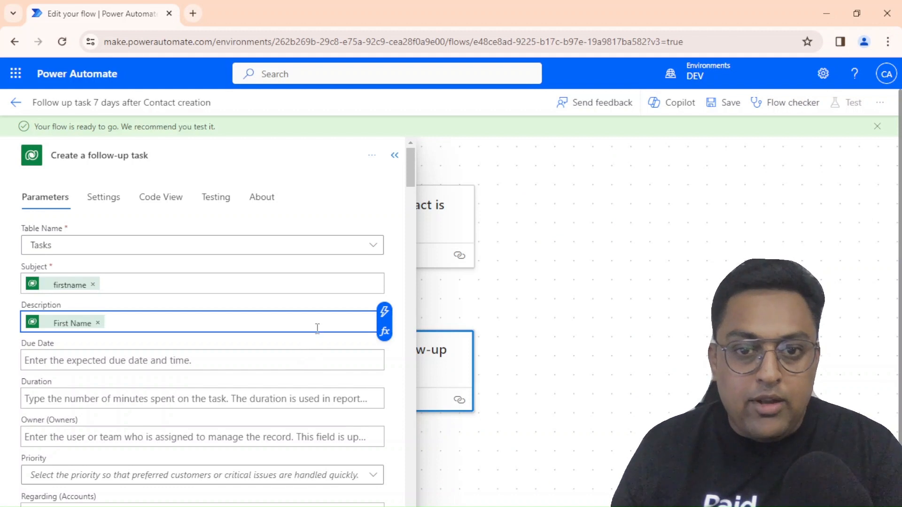
pyautogui.click(385, 313)
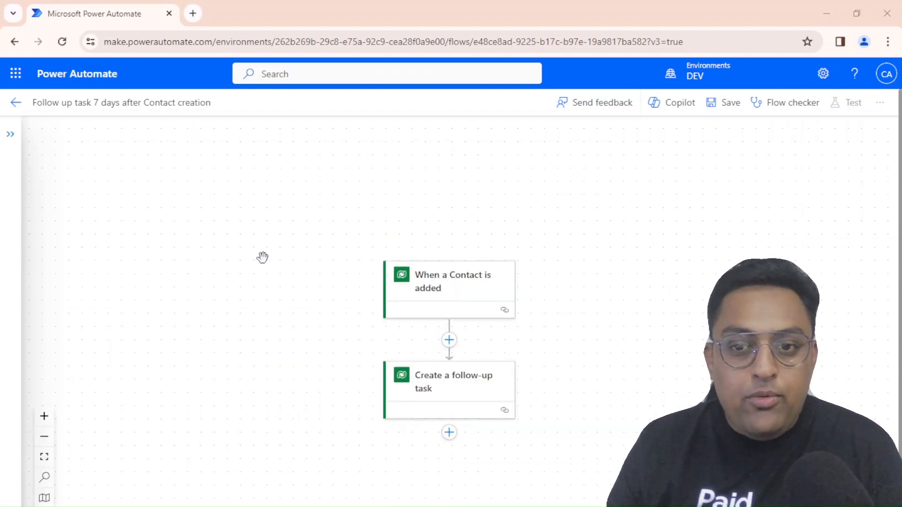
# Step: Search for "datav" among the actions that can be inserted between the trigger and the follow-up task, without adding one
pyautogui.click(452, 343)
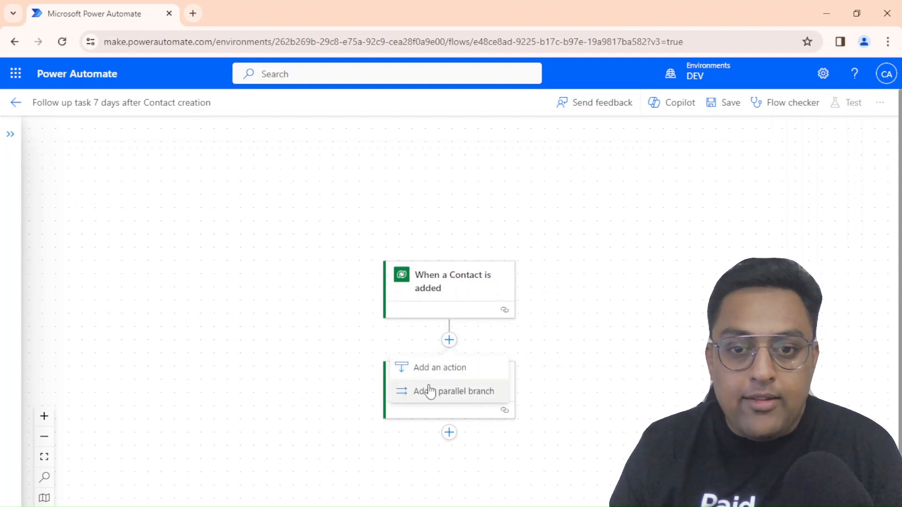
pyautogui.click(535, 351)
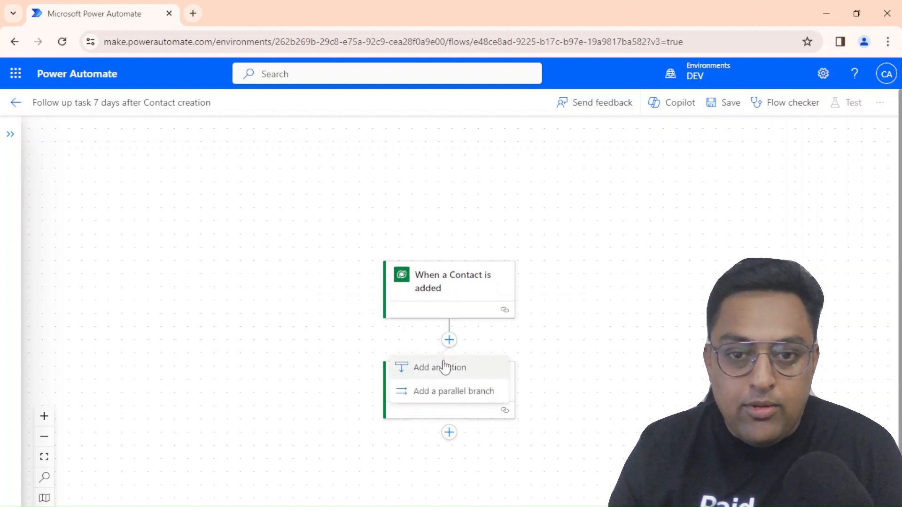
pyautogui.click(441, 368)
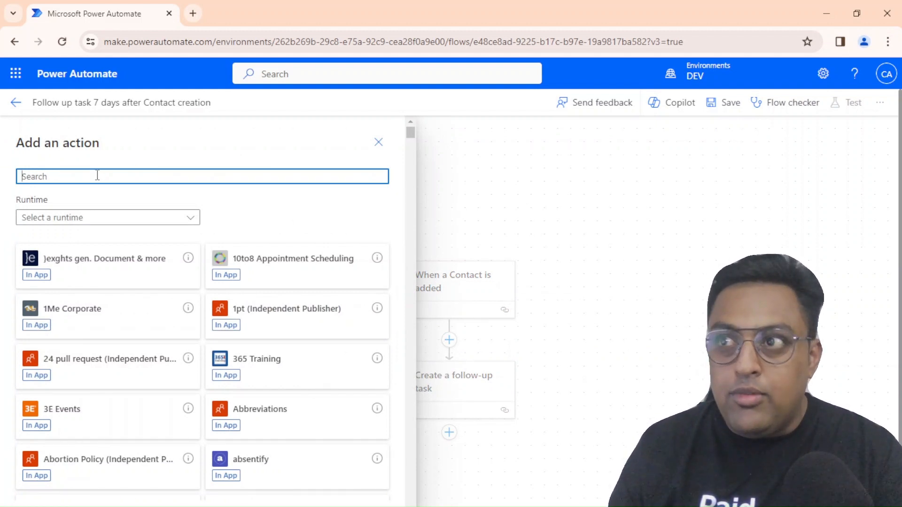
pyautogui.write('datav')
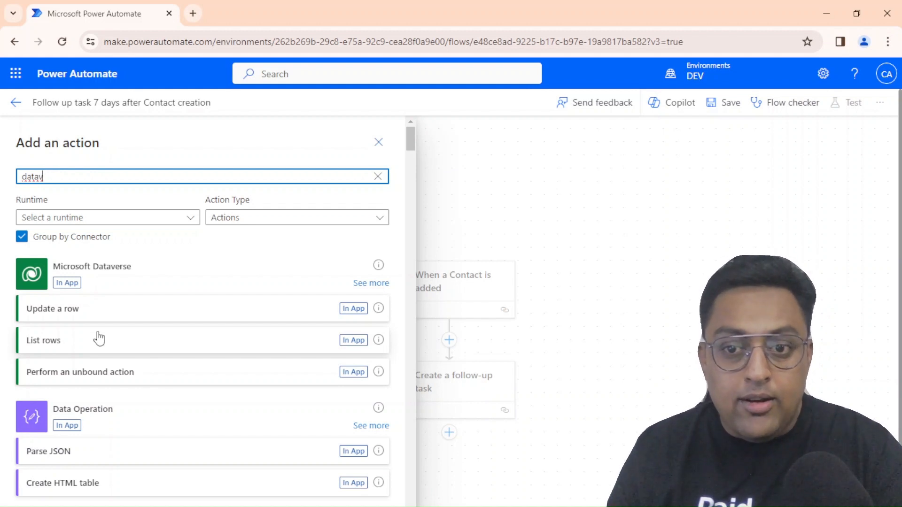
pyautogui.click(379, 142)
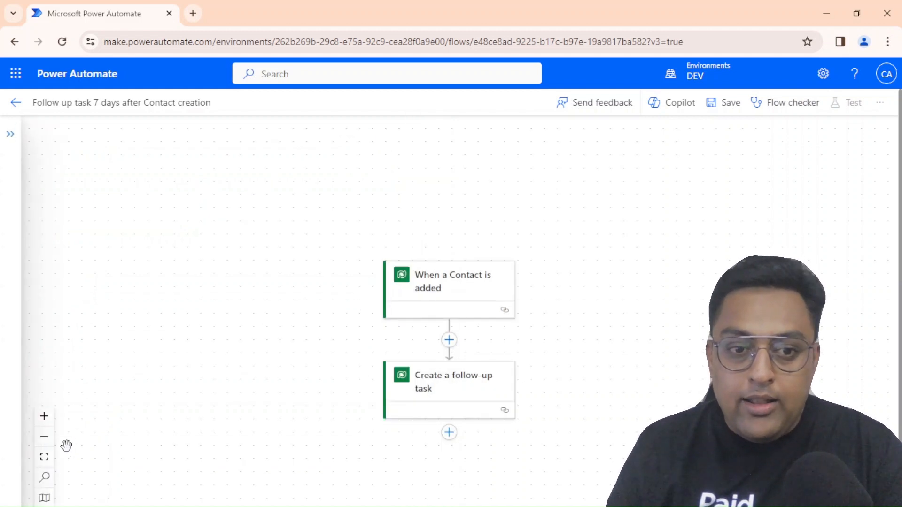
# Step: Show the minimap of the flow canvas
pyautogui.click(44, 499)
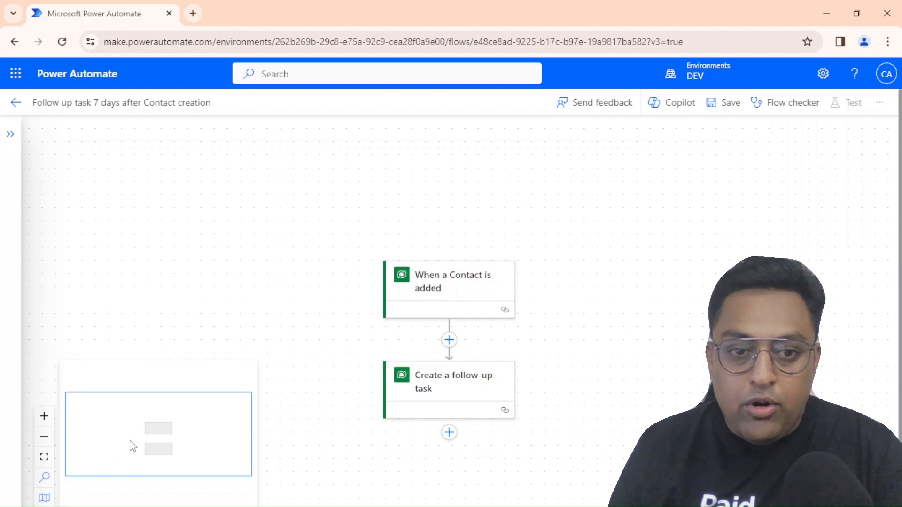
# Step: Search the flow's operations for "task" and go to the "Create a follow-up task" action on the canvas
pyautogui.moveTo(129, 442)
pyautogui.mouseDown()
pyautogui.moveTo(178, 413)
pyautogui.moveTo(141, 425)
pyautogui.moveTo(141, 443)
pyautogui.moveTo(155, 441)
pyautogui.moveTo(145, 445)
pyautogui.mouseUp()
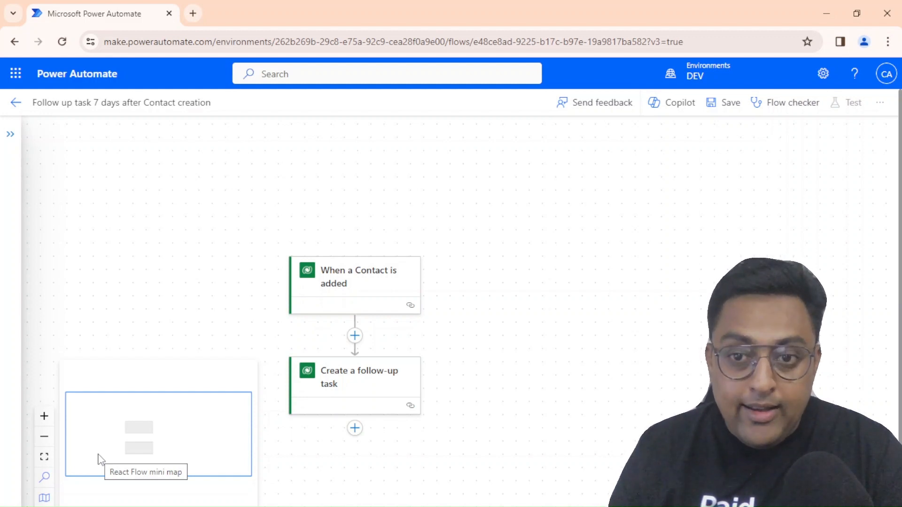
pyautogui.click(46, 478)
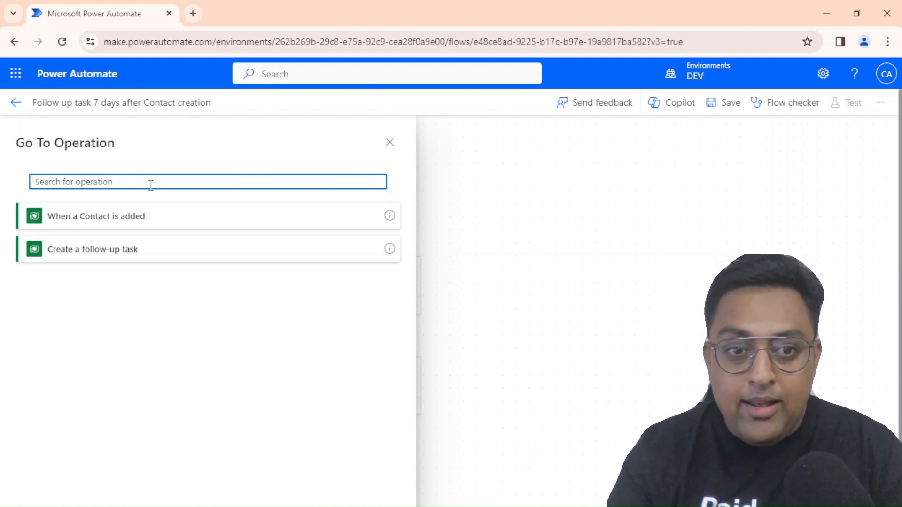
pyautogui.write('task')
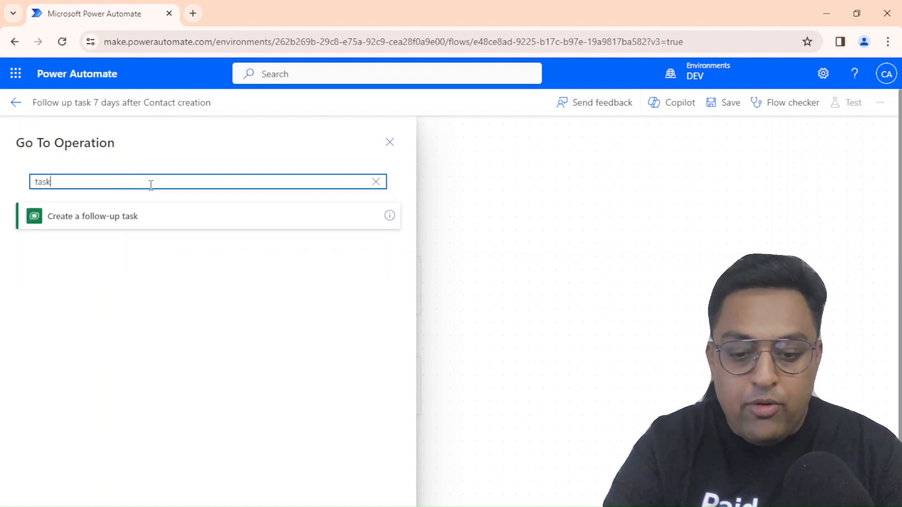
pyautogui.click(140, 225)
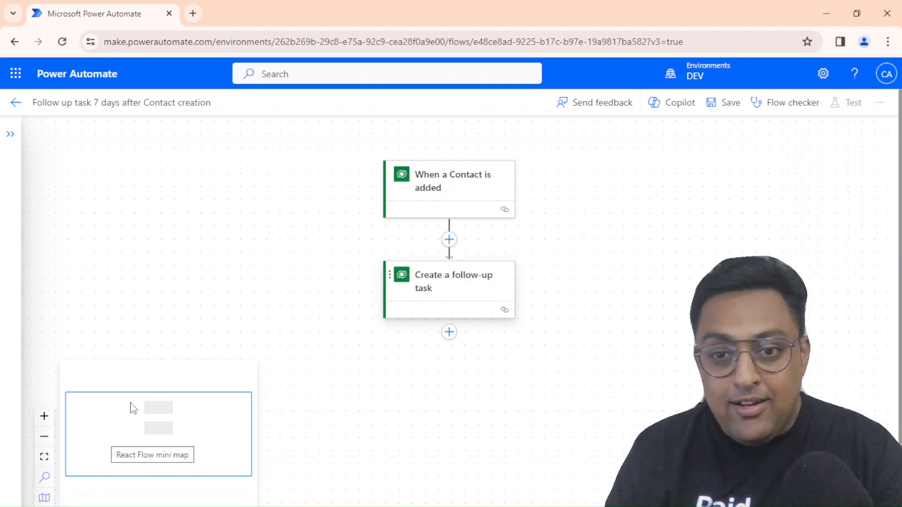
# Step: Fit the whole flow to the canvas view, and adjust the zoom by two levels out and one level in
pyautogui.click(44, 458)
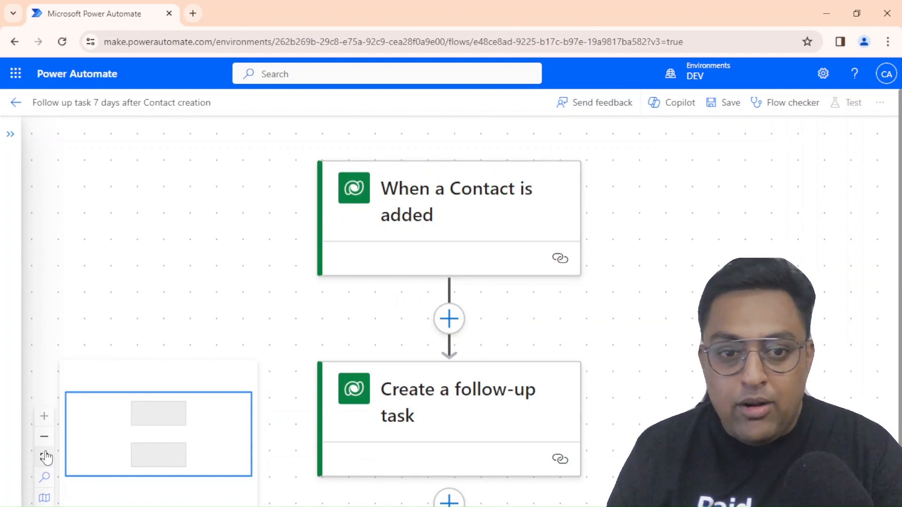
pyautogui.click(47, 445)
pyautogui.click(47, 446)
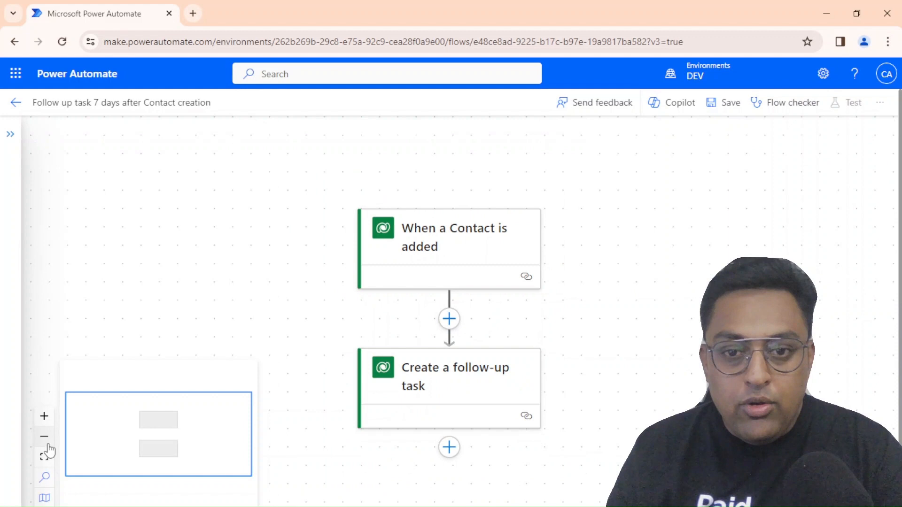
pyautogui.click(47, 419)
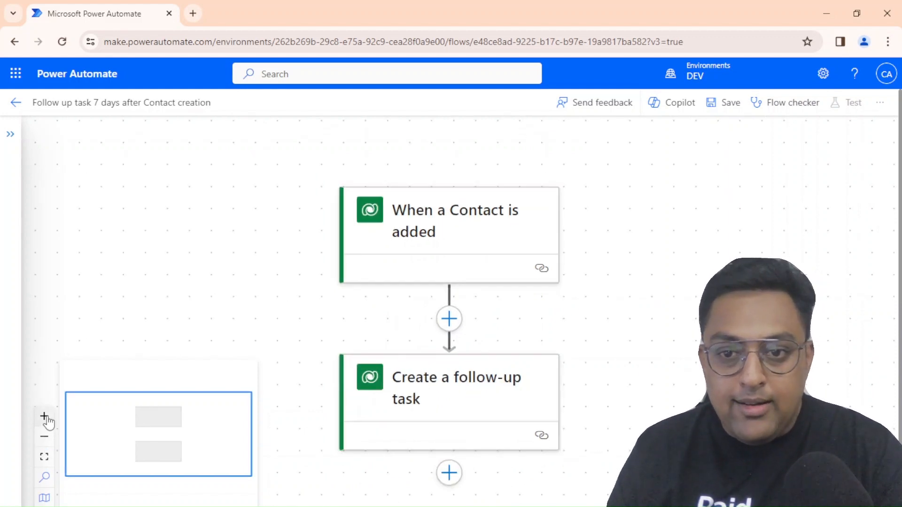